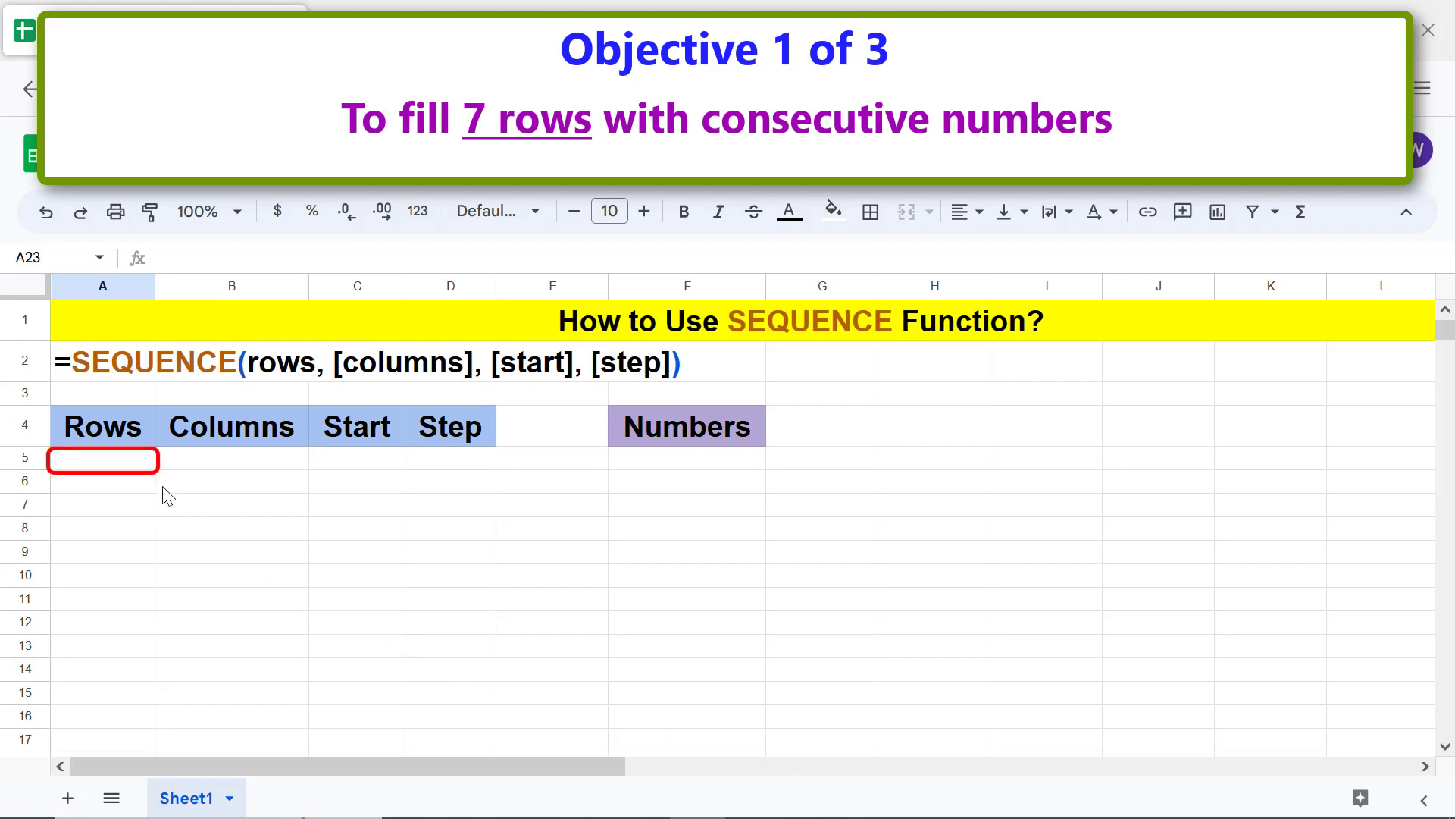
# - Enter 7 as the Rows value in A5
pyautogui.click(144, 463)
pyautogui.write('7')
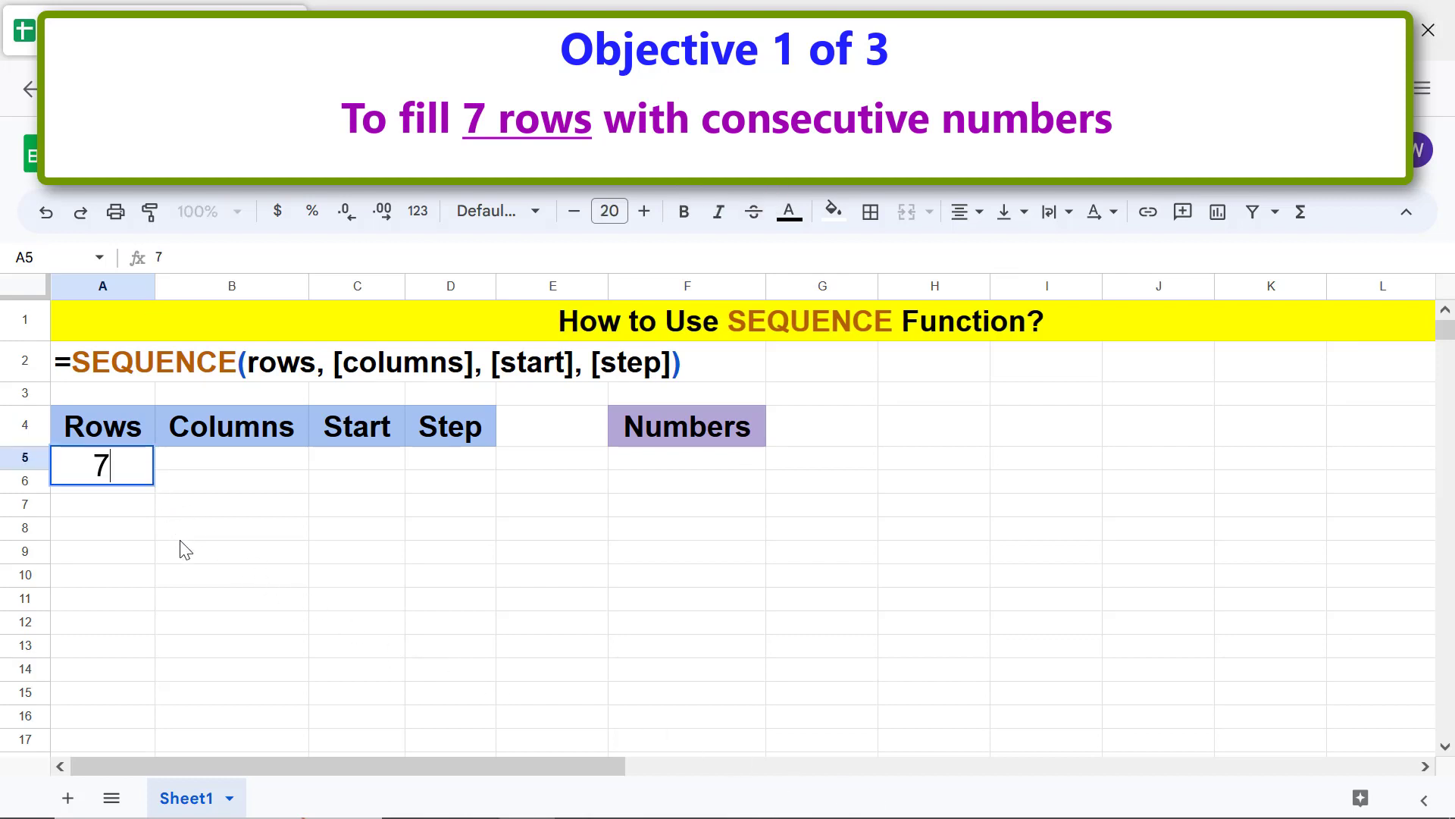
pyautogui.press('Return')
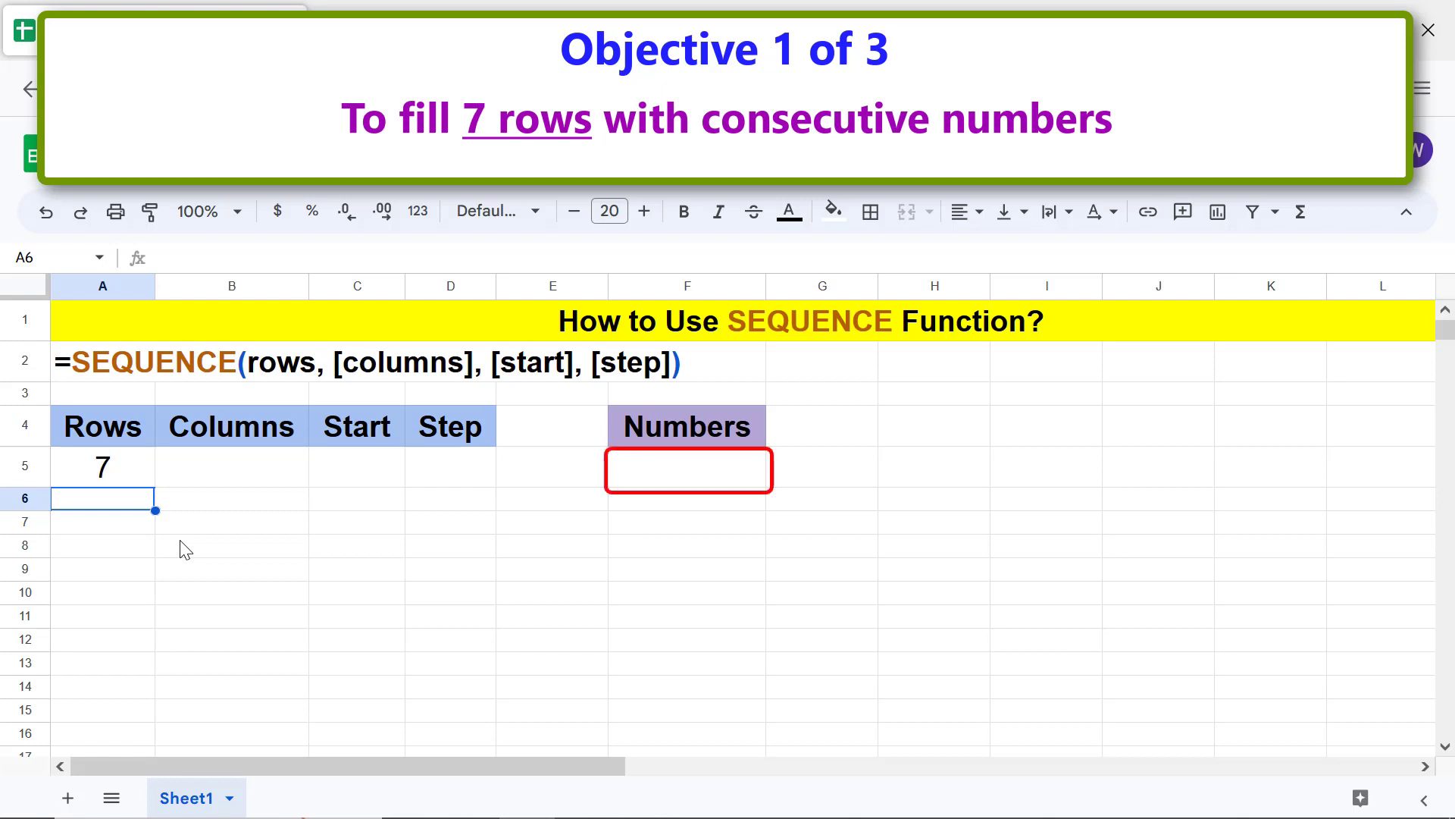
# - Enter =SEQUENCE(A5) in F5 so the Numbers column lists 1 to 7
pyautogui.click(667, 473)
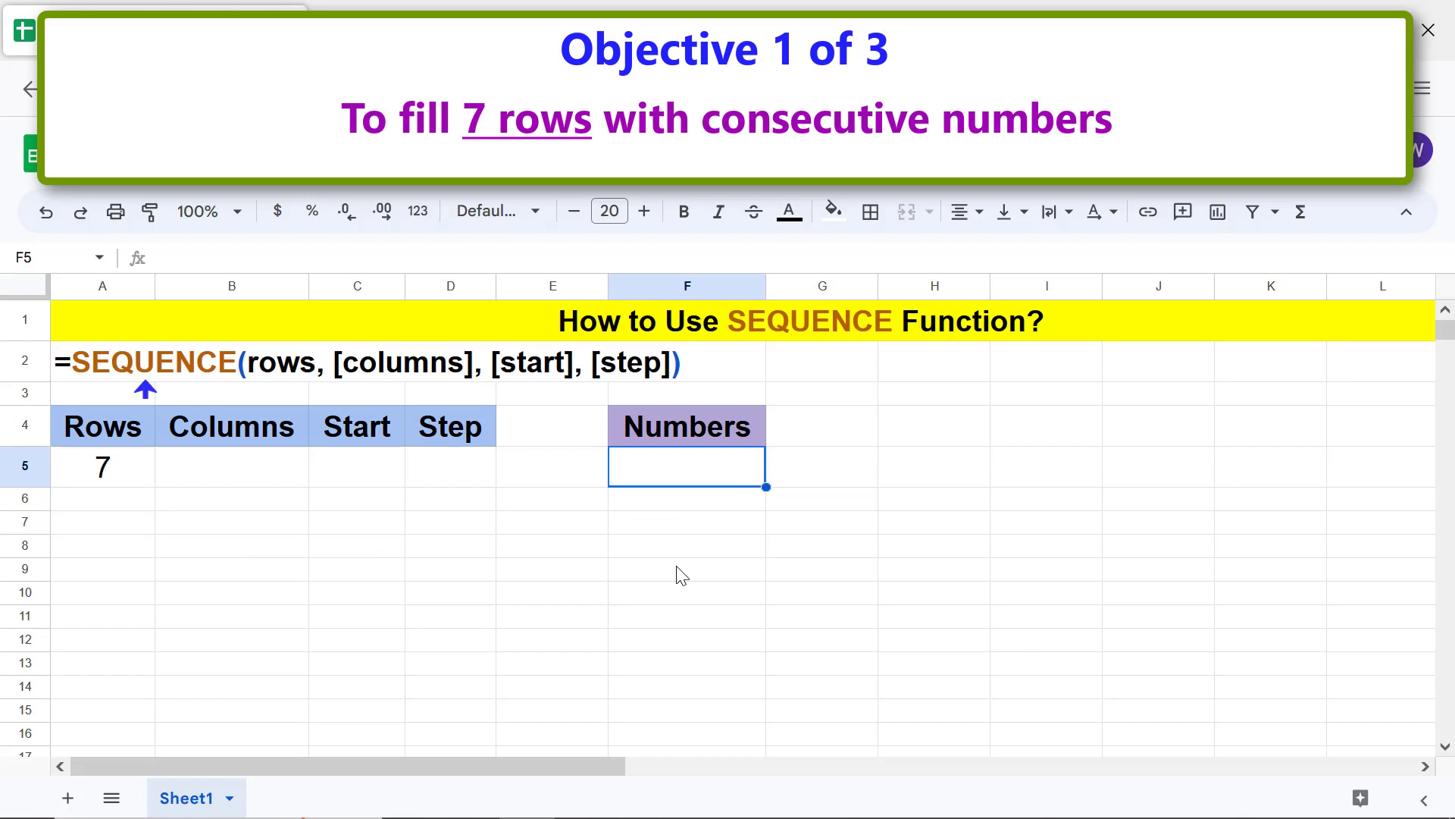
pyautogui.write('=')
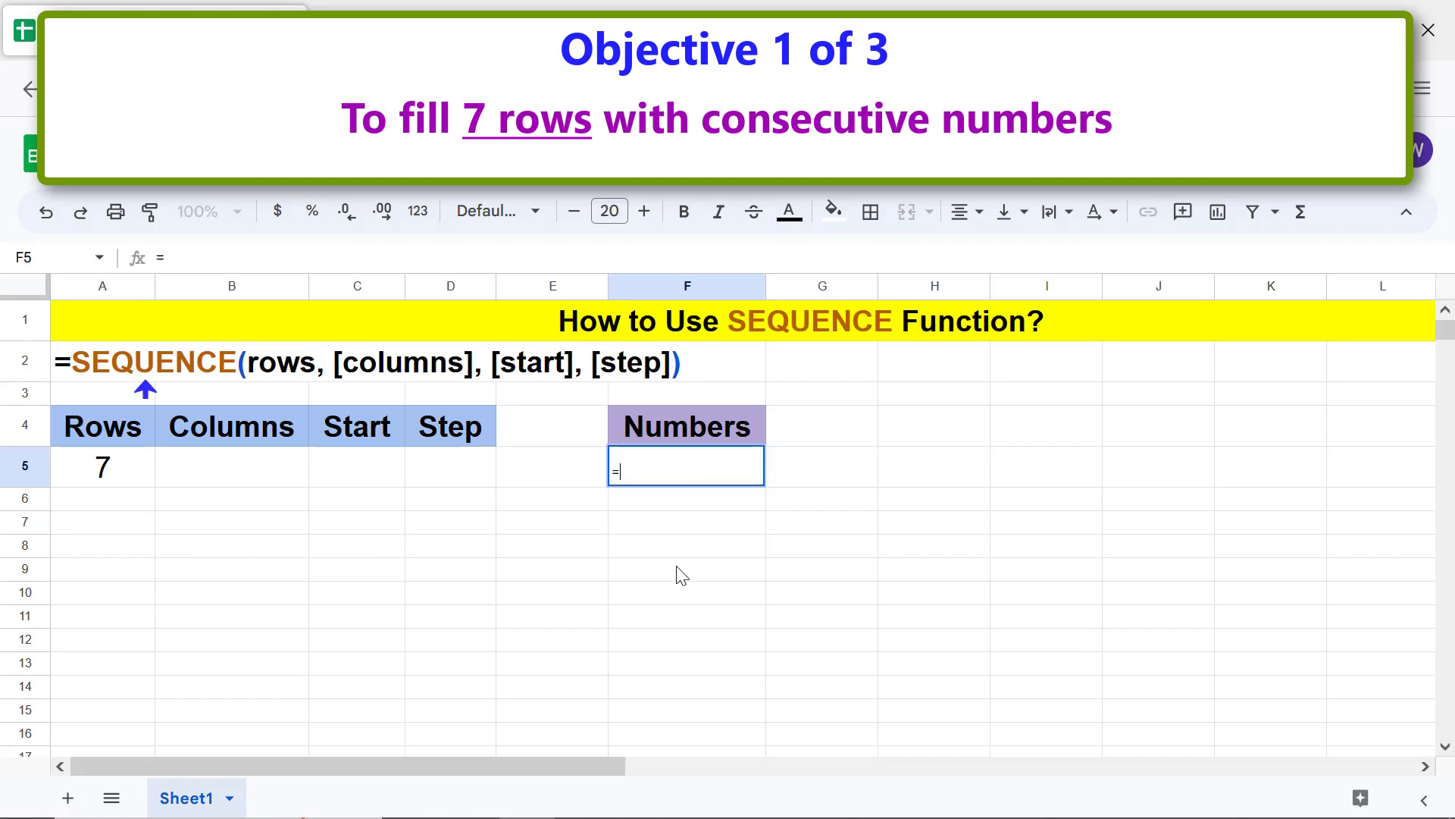
pyautogui.write('seq')
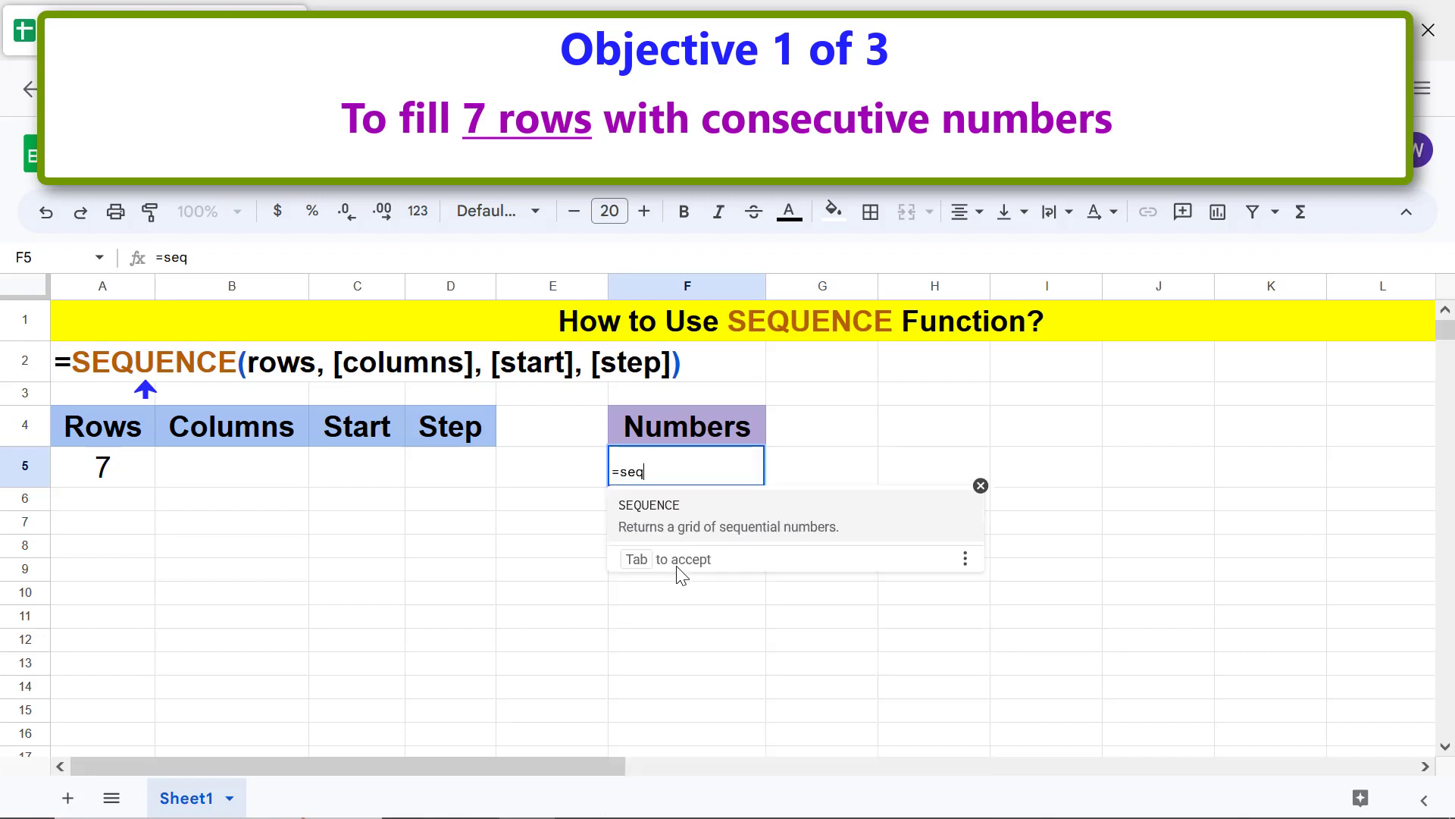
pyautogui.click(659, 510)
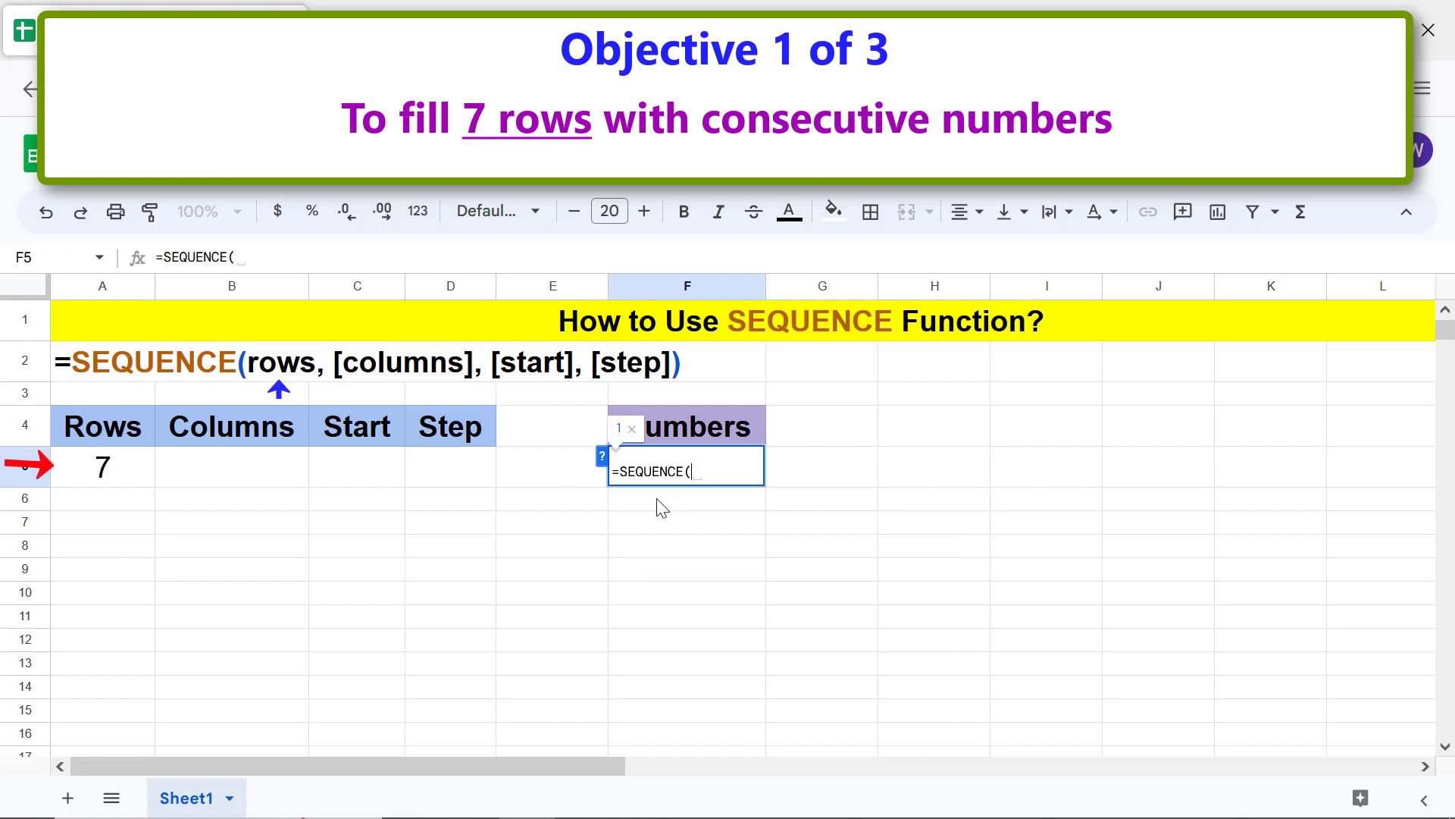
pyautogui.click(138, 472)
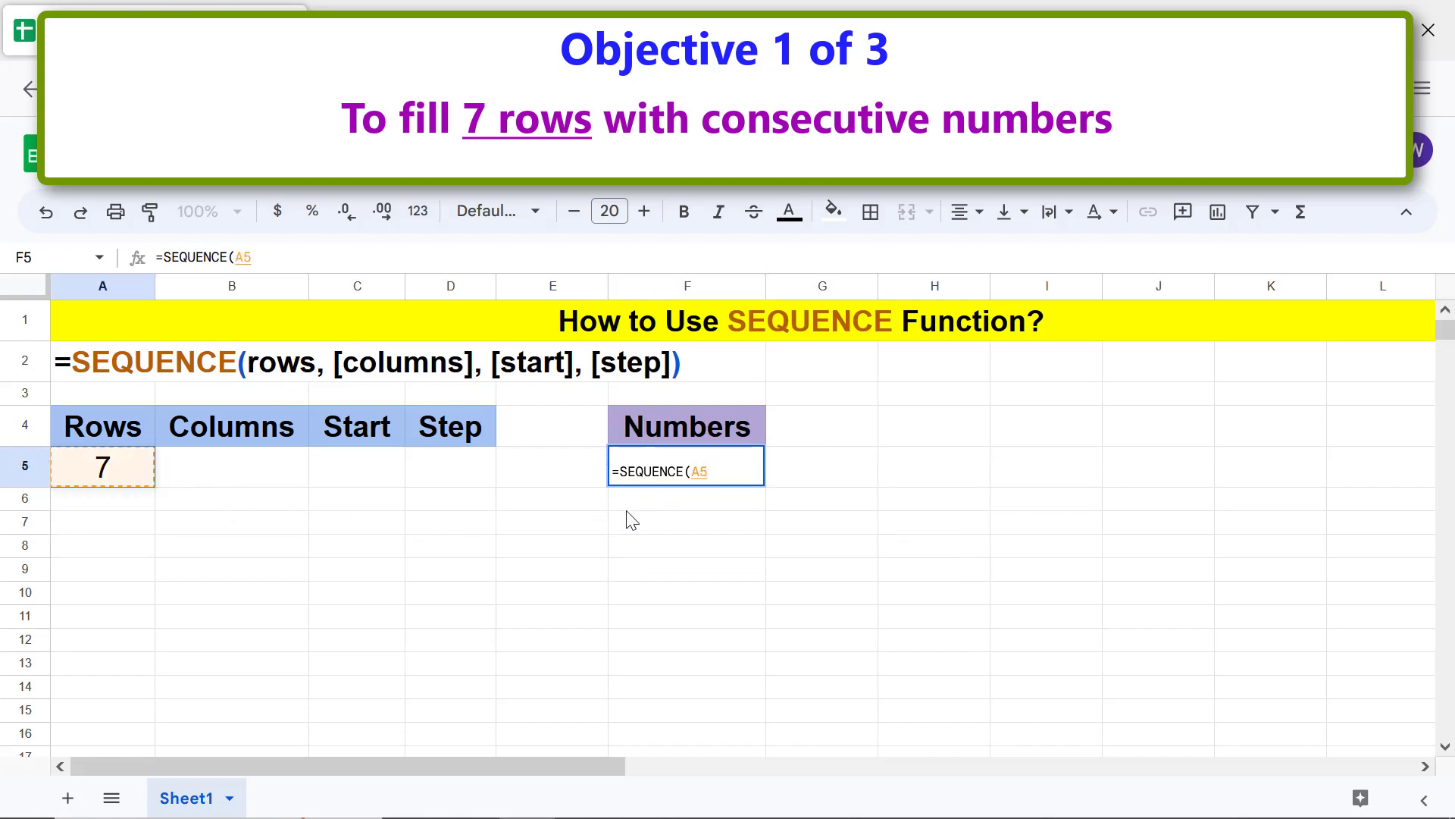
pyautogui.press('Return')
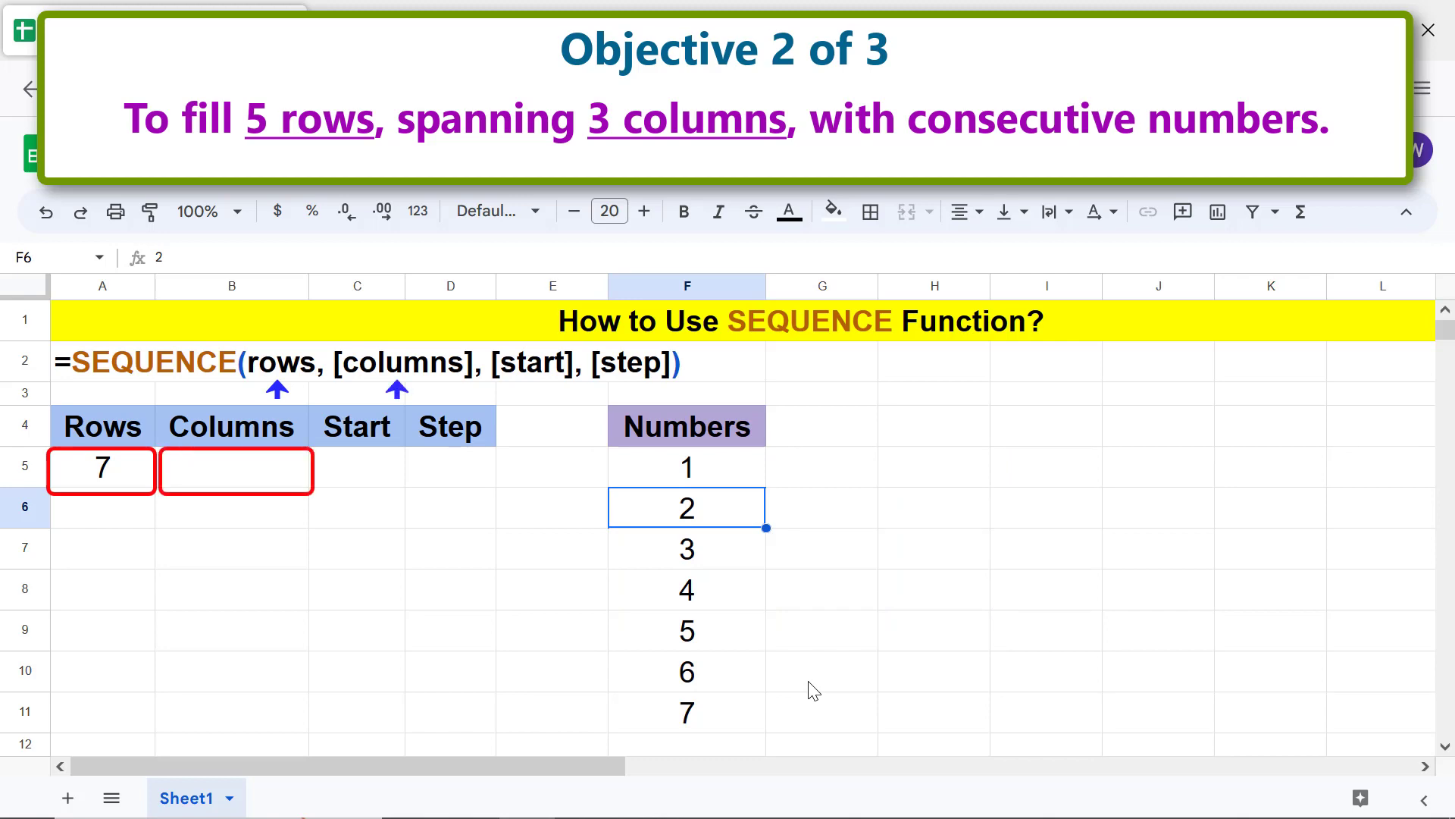
# - Change Rows in A5 to 5 and set Columns in B5 to 3
pyautogui.click(116, 471)
pyautogui.write('5')
pyautogui.press('Return')
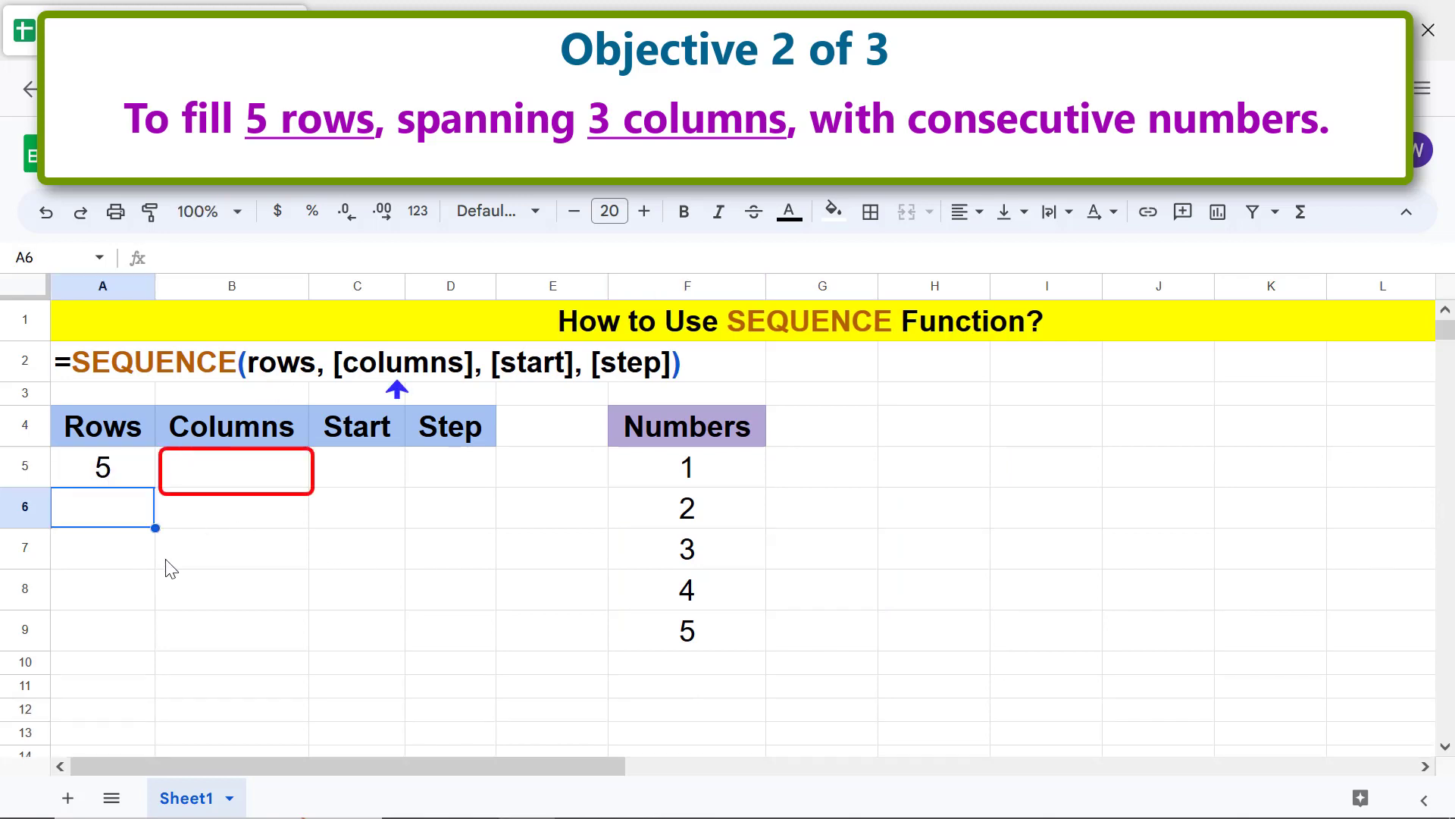
pyautogui.click(243, 474)
pyautogui.write('3')
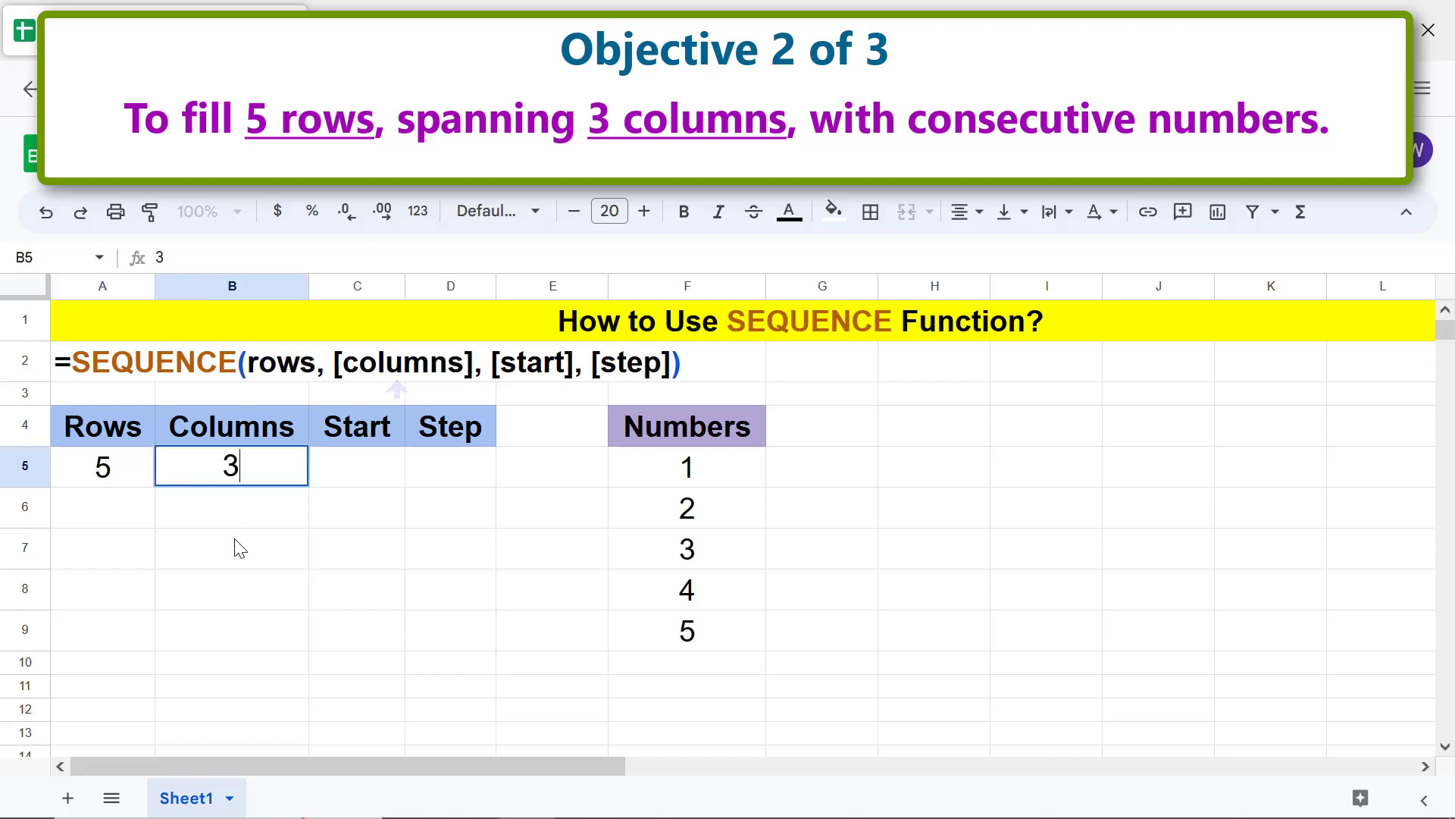
pyautogui.press('Return')
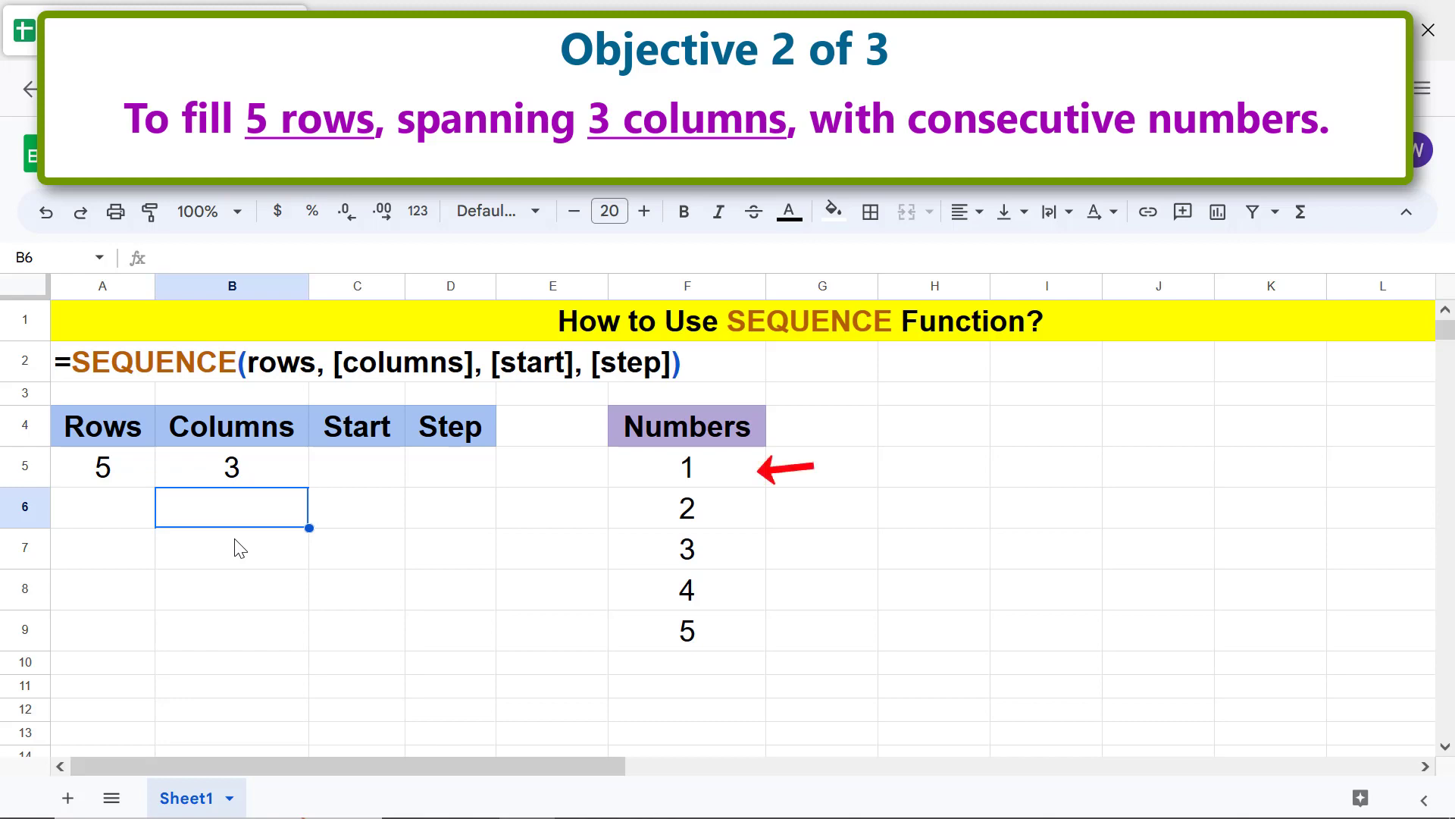
# - Edit F5 to =SEQUENCE(A5,B5) so it fills 1–15 in a 5×3 grid
pyautogui.click(618, 468)
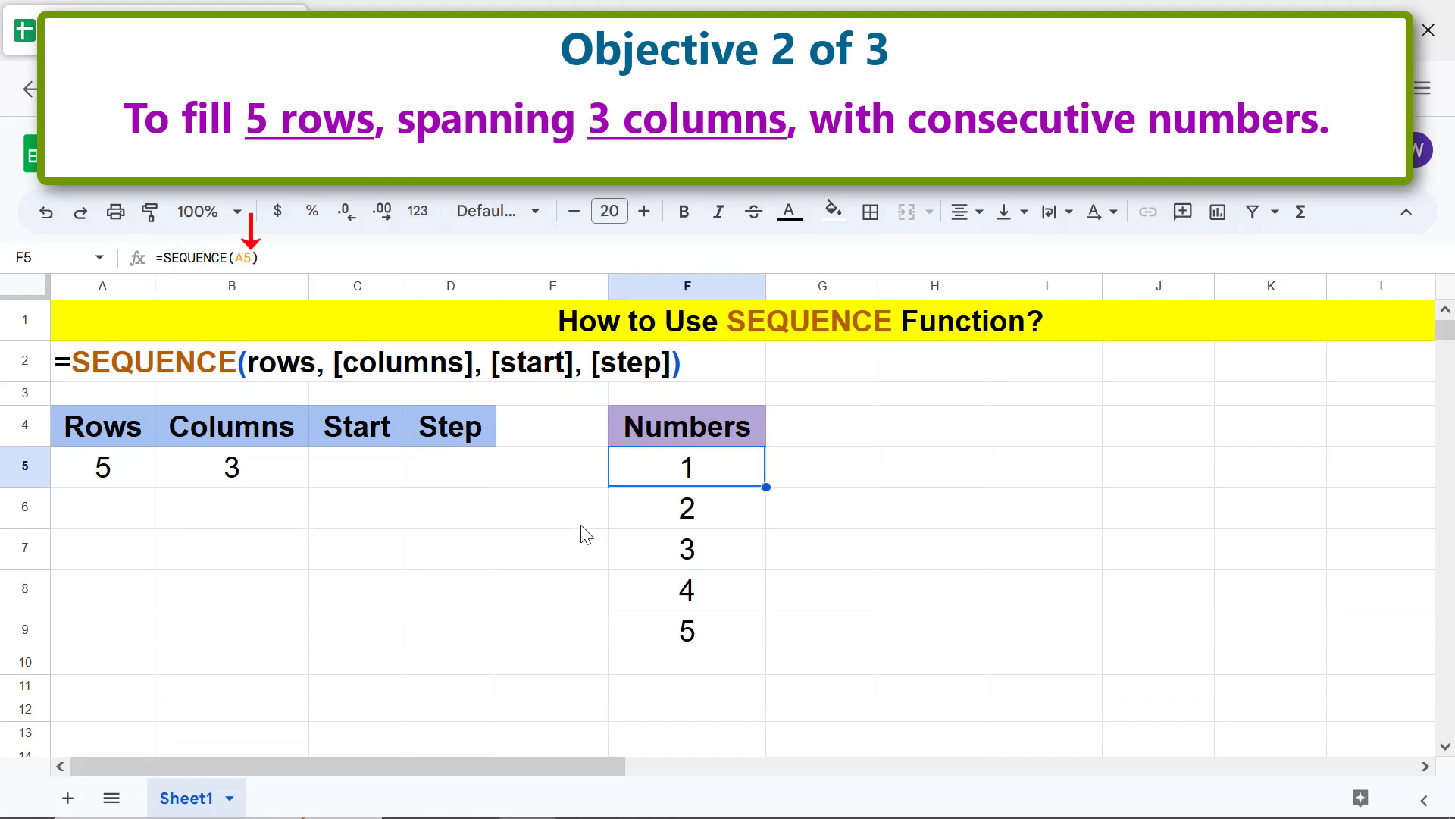
pyautogui.click(253, 258)
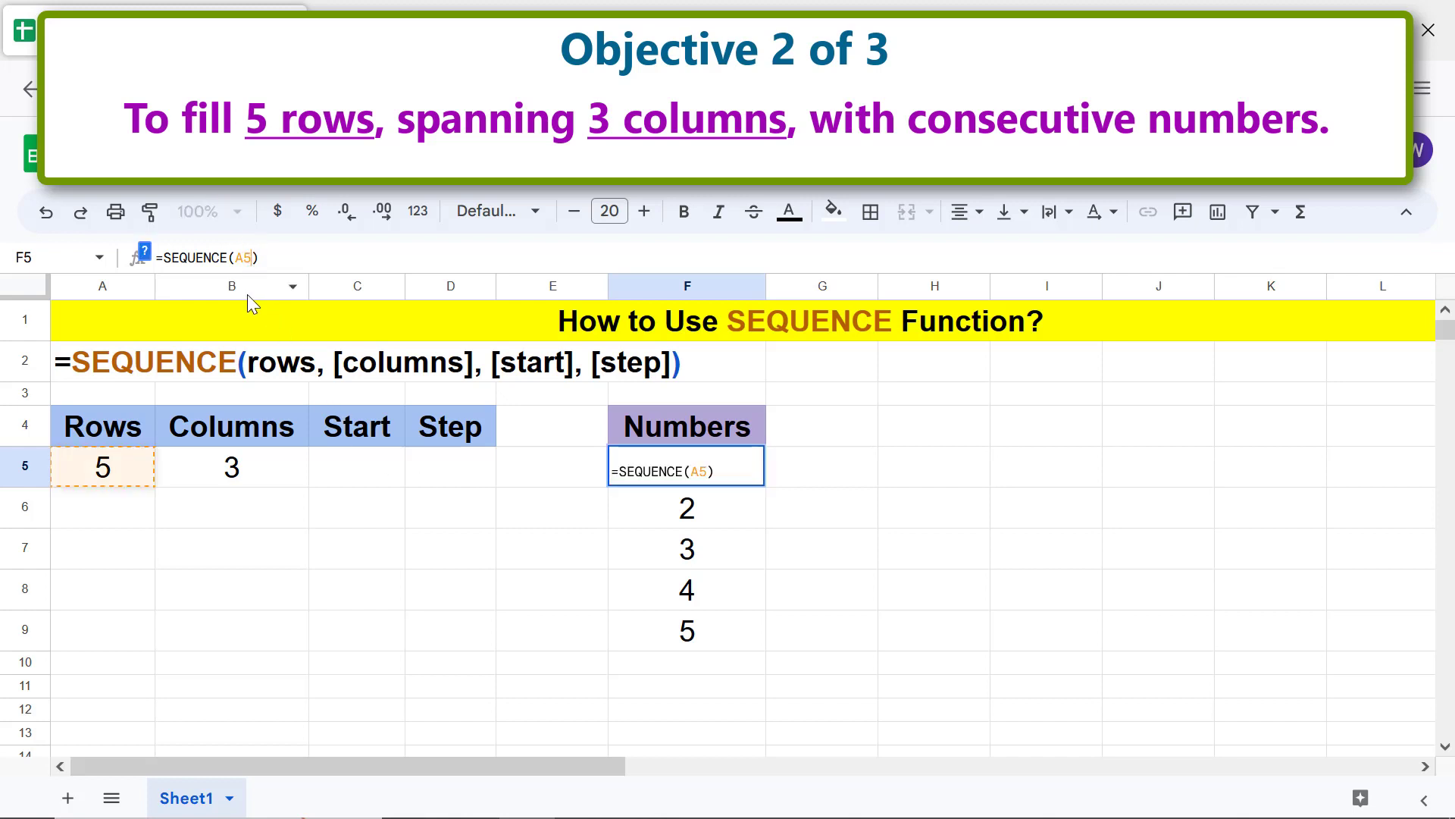
pyautogui.write(',')
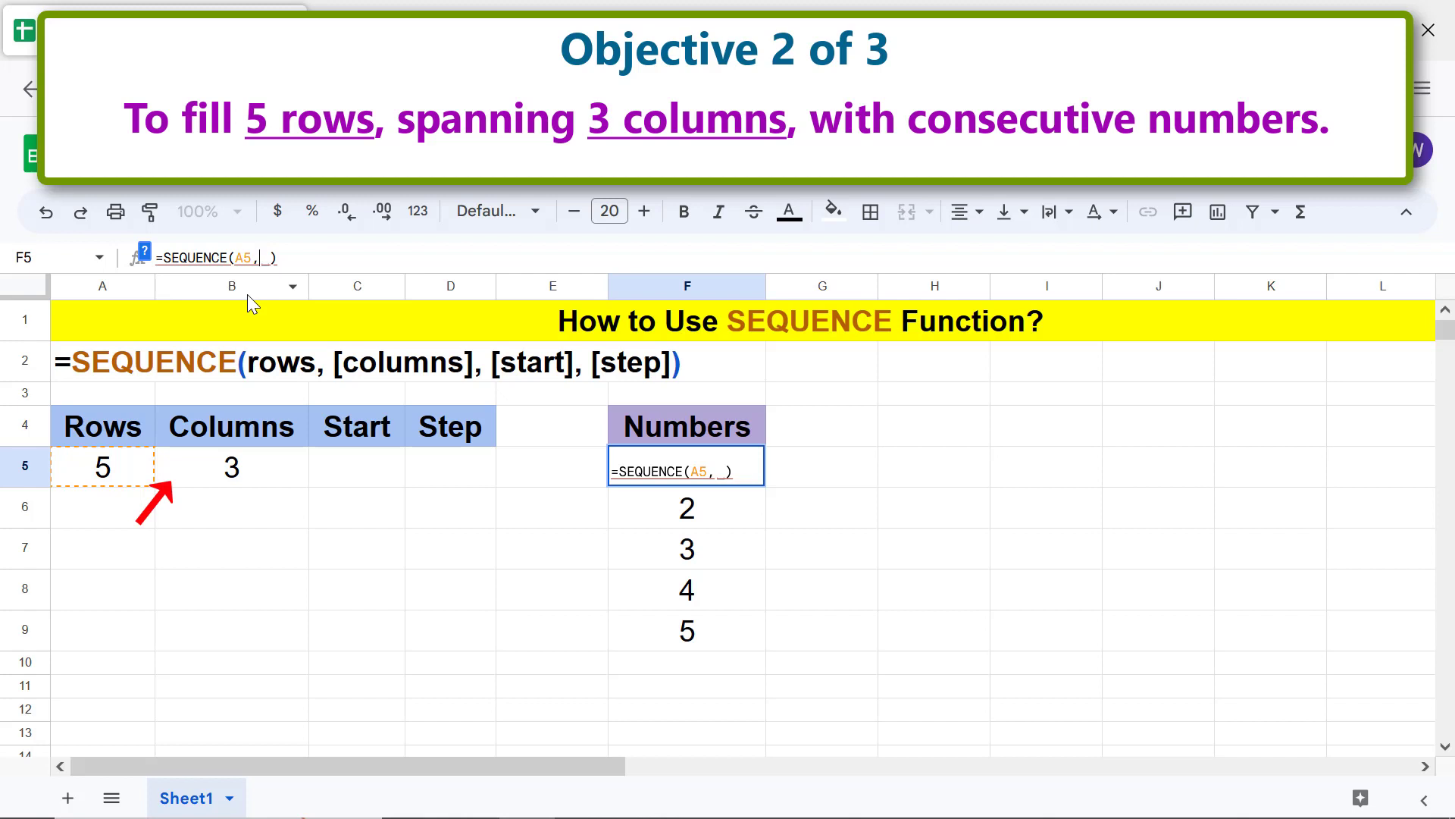
pyautogui.click(250, 465)
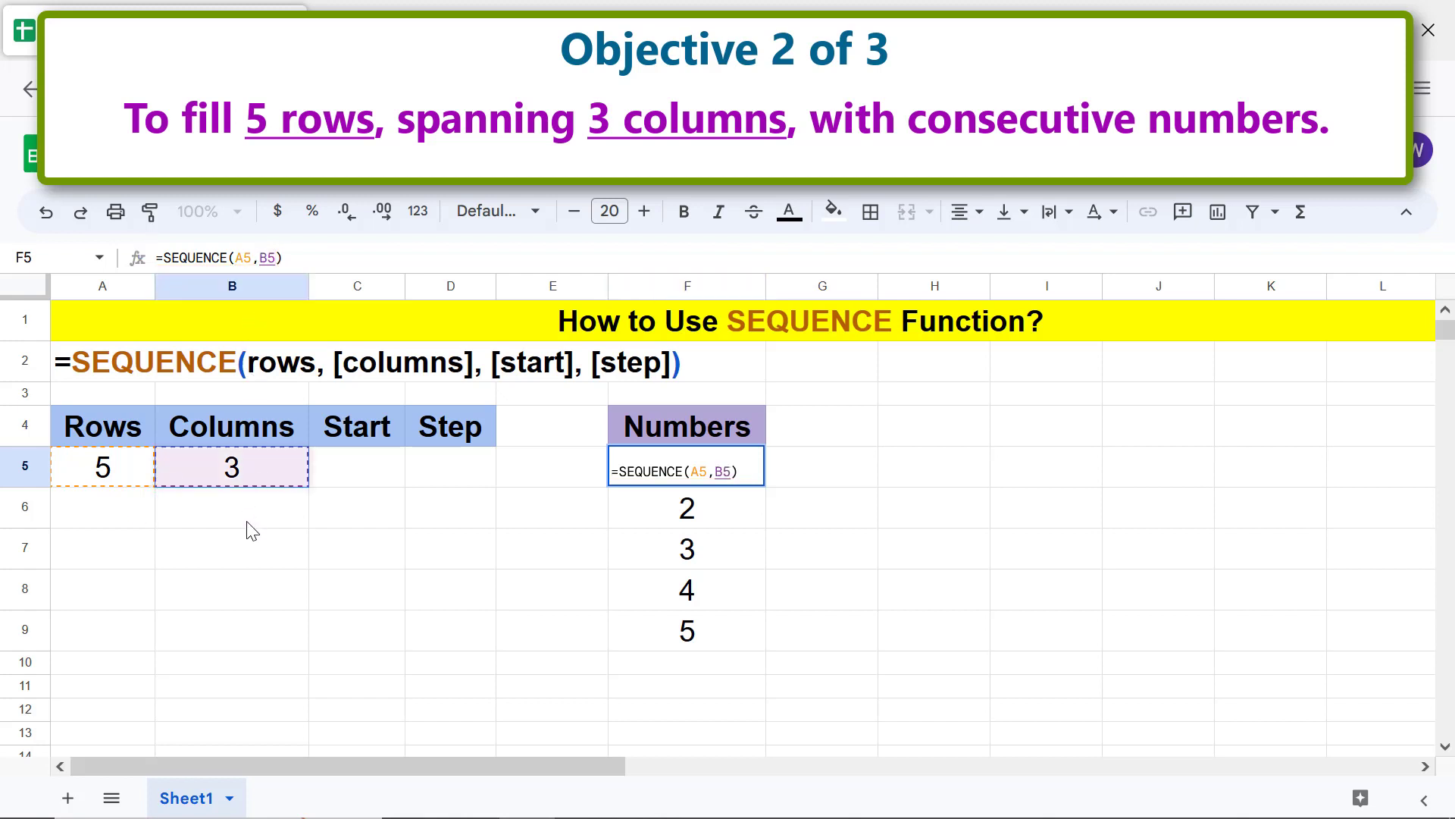
pyautogui.press('Return')
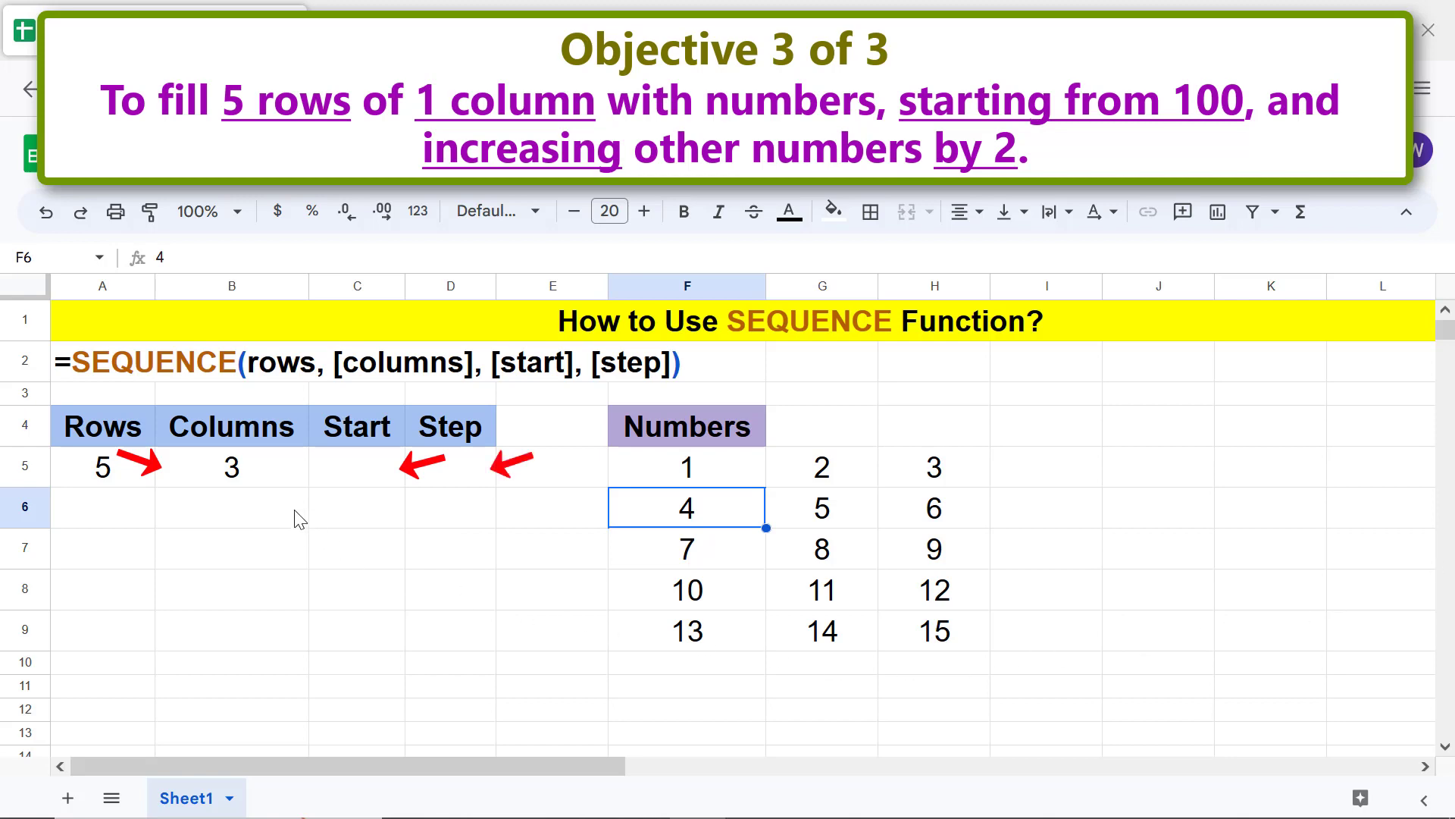
# - Set Columns to 1, Start to 100 and Step to 2 in B5, C5 and D5
pyautogui.click(262, 479)
pyautogui.write('1')
pyautogui.press('Return')
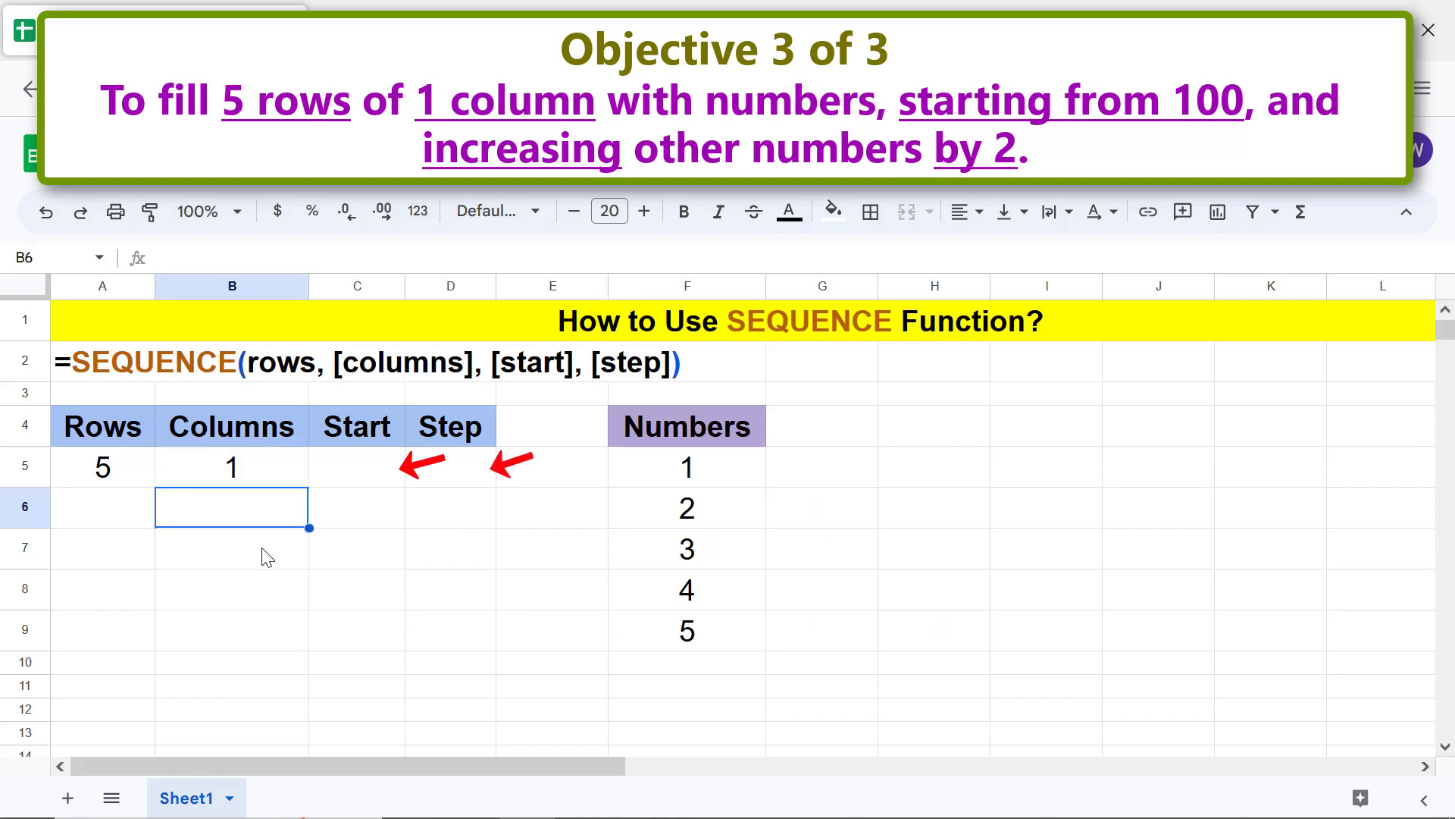
pyautogui.click(361, 479)
pyautogui.write('100')
pyautogui.press('Return')
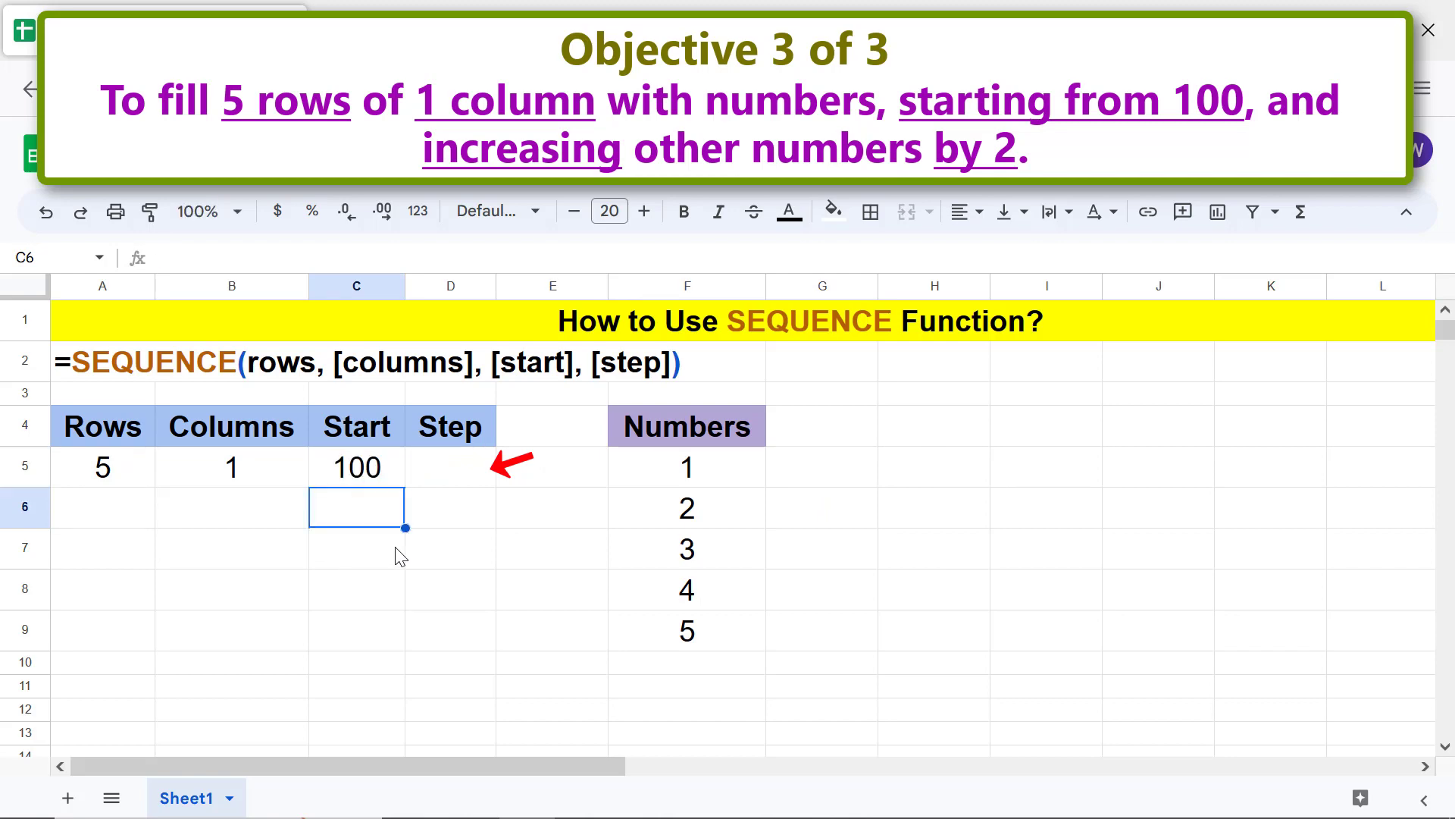
pyautogui.click(445, 482)
pyautogui.write('2')
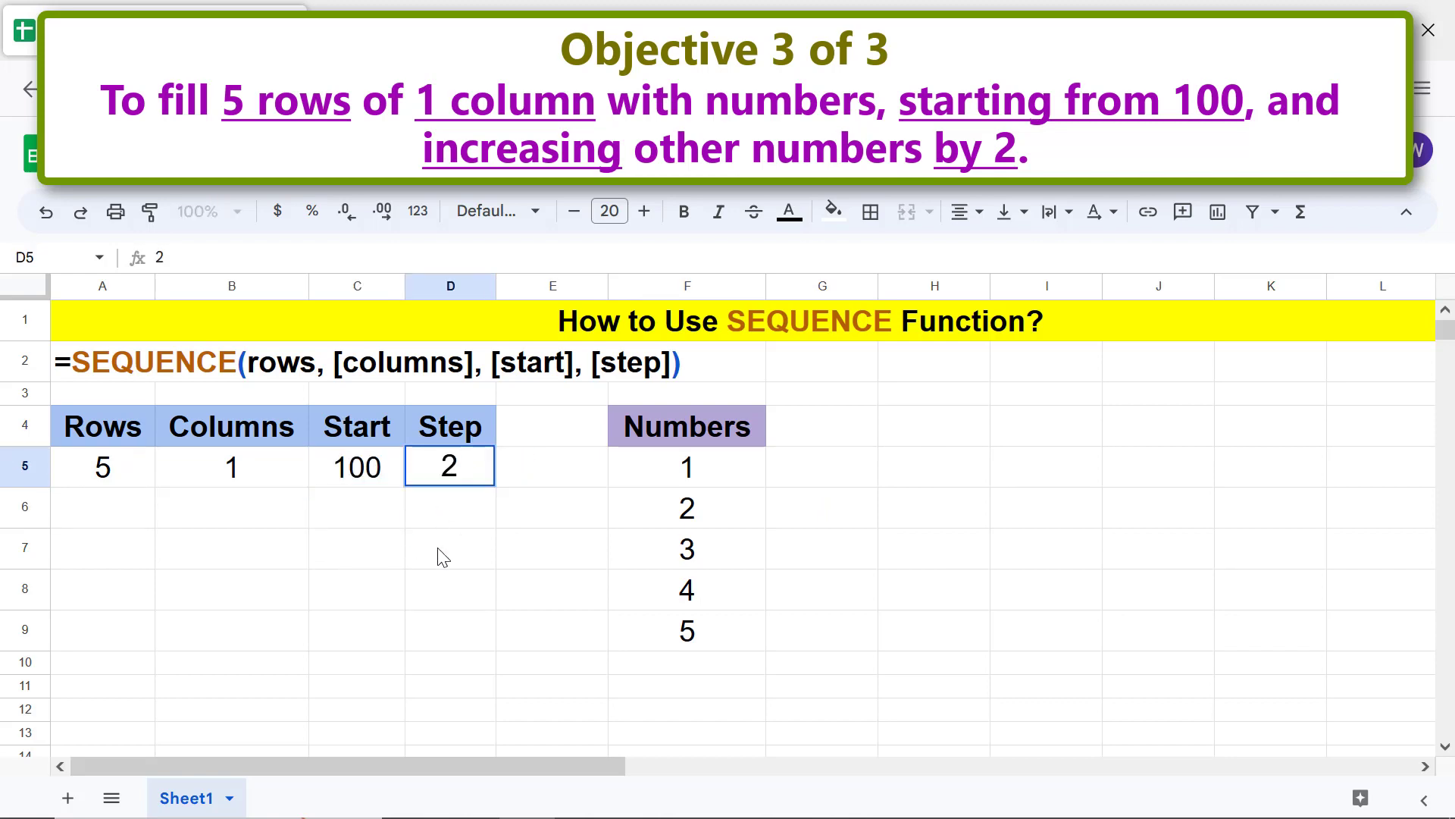
pyautogui.press('Return')
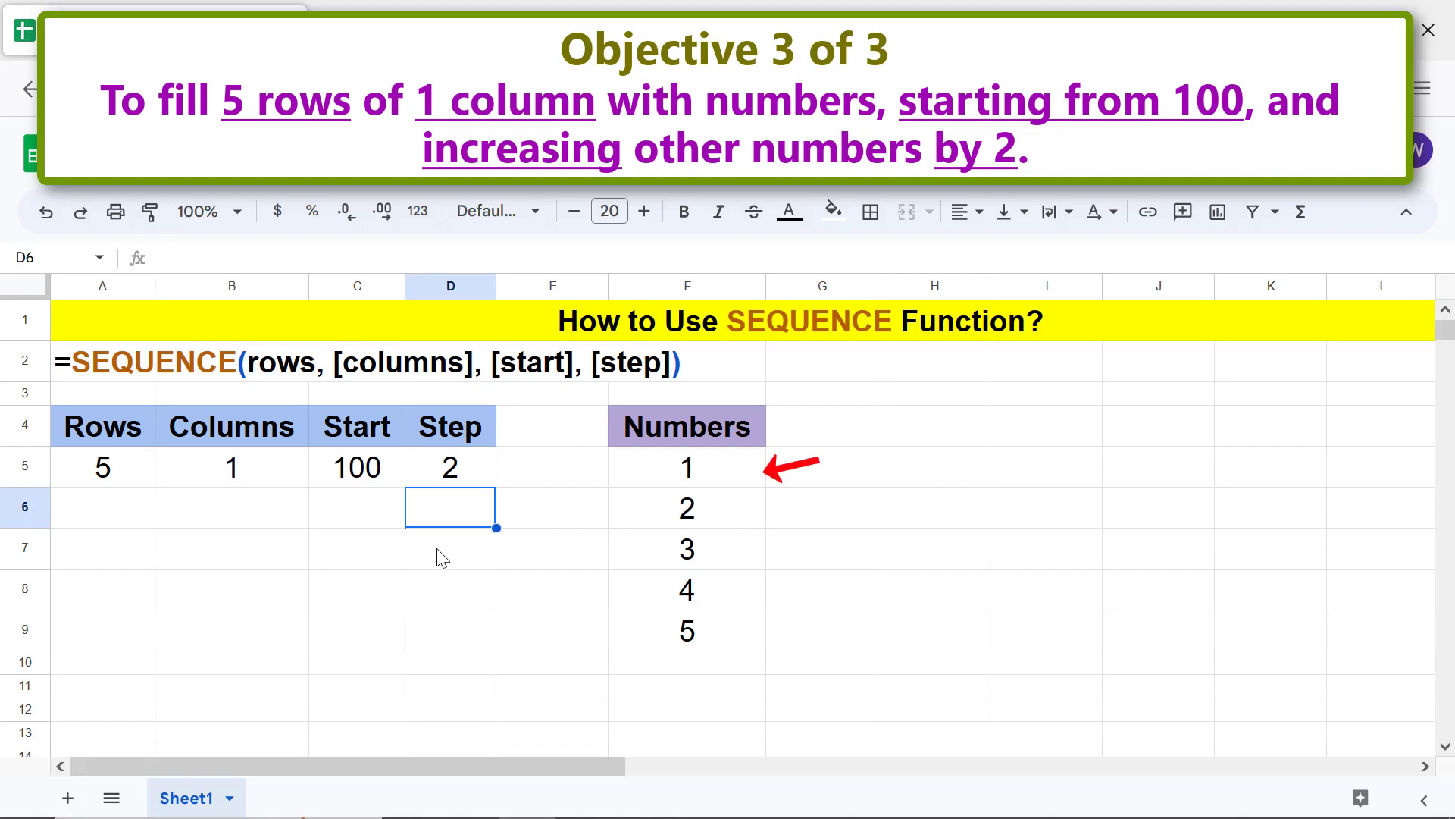
# - Edit F5 to =SEQUENCE(A5,B5,C5,D5) so the numbers run 100, 102, 104, 106, 108
pyautogui.click(652, 480)
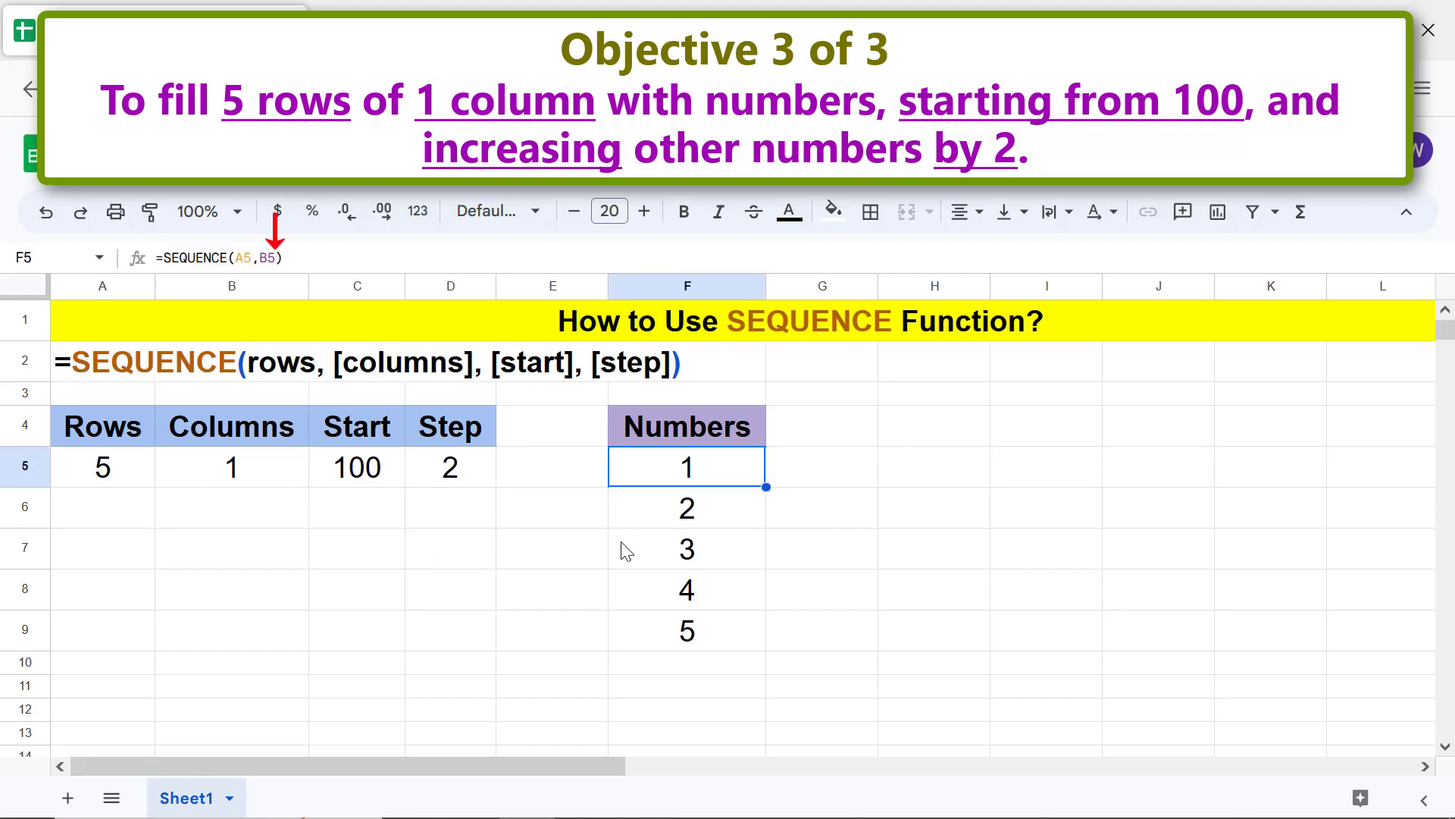
pyautogui.click(276, 259)
pyautogui.write(',')
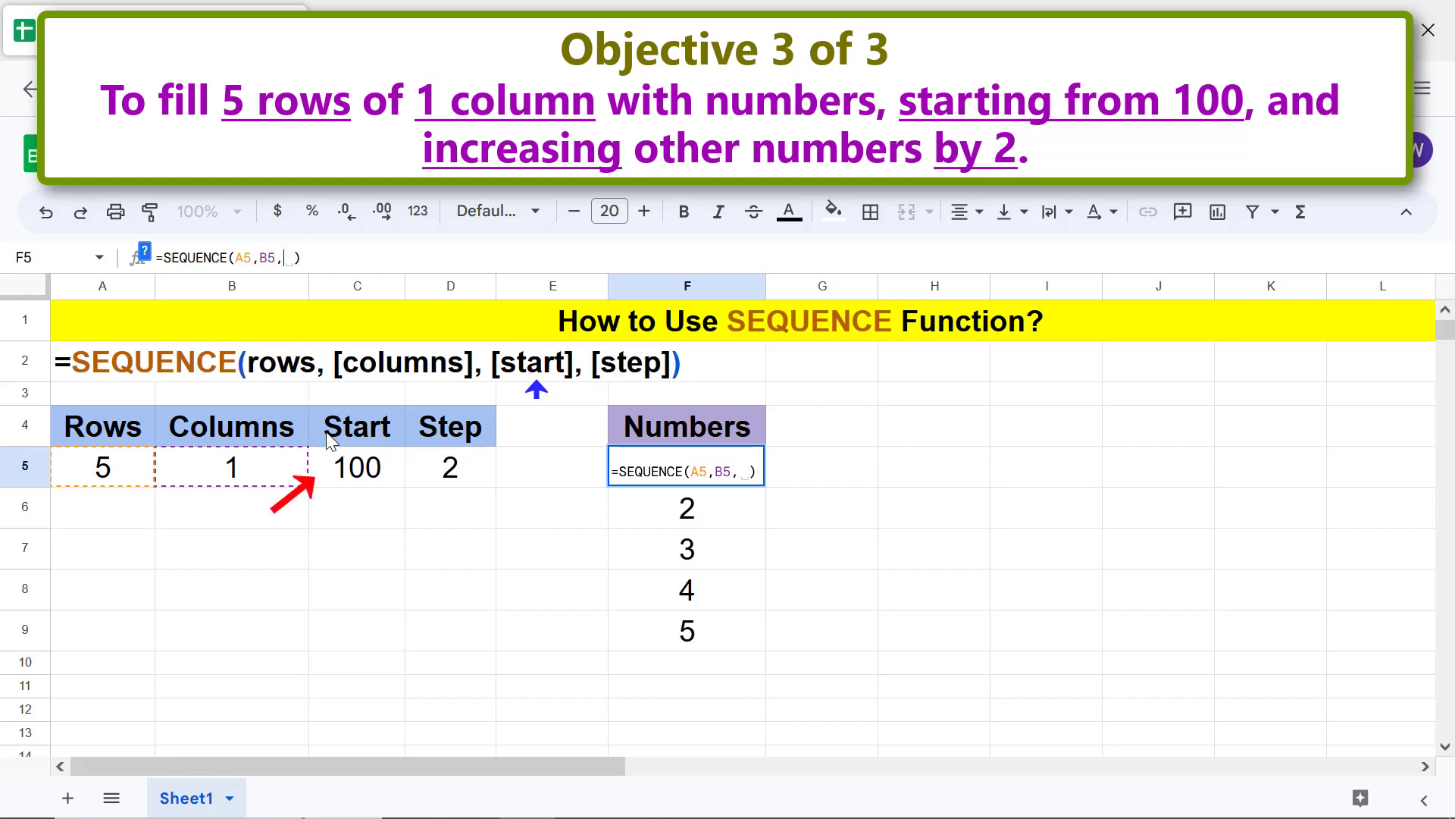
pyautogui.click(341, 476)
pyautogui.write(',')
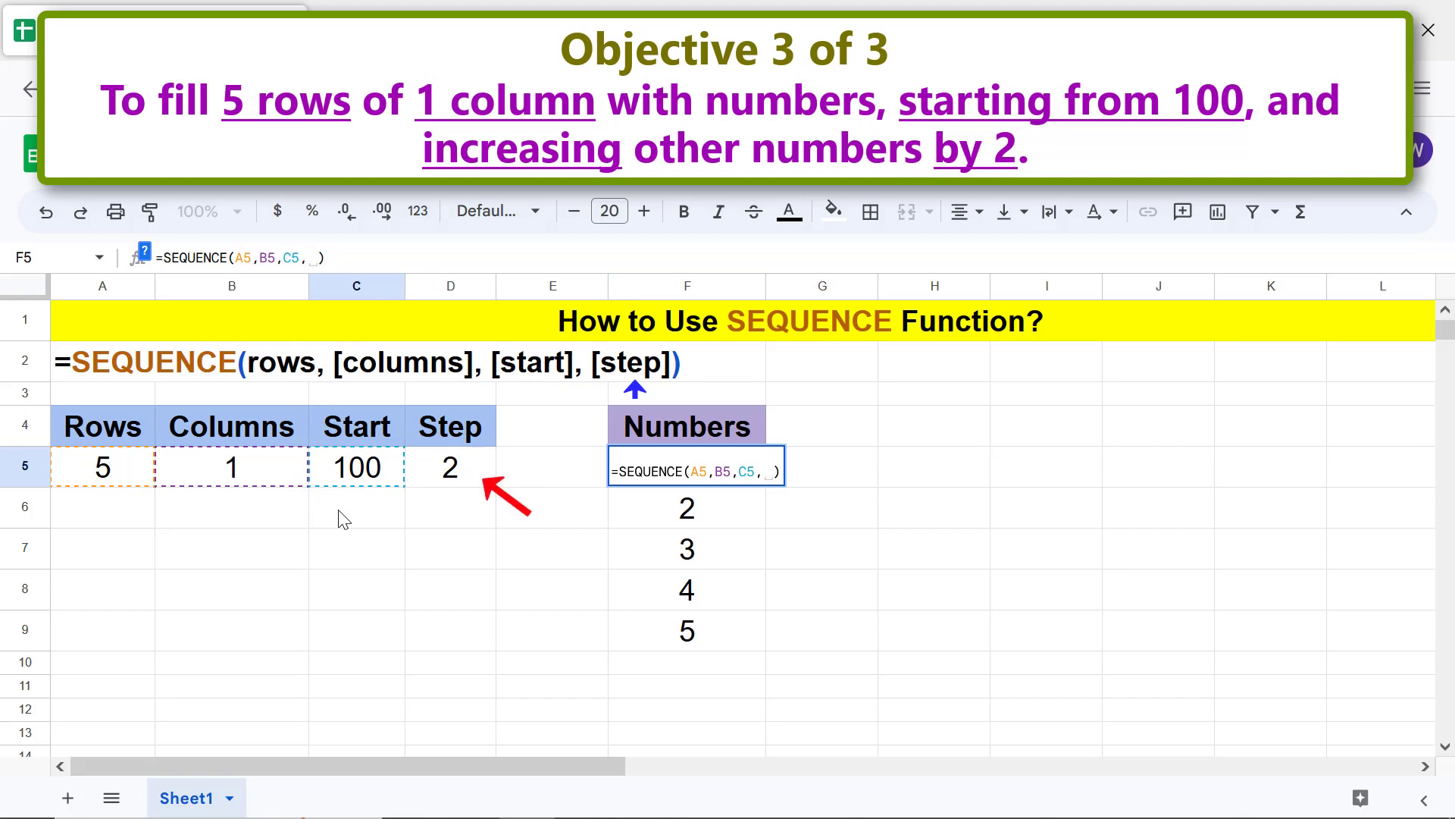
pyautogui.click(455, 466)
pyautogui.press('Return')
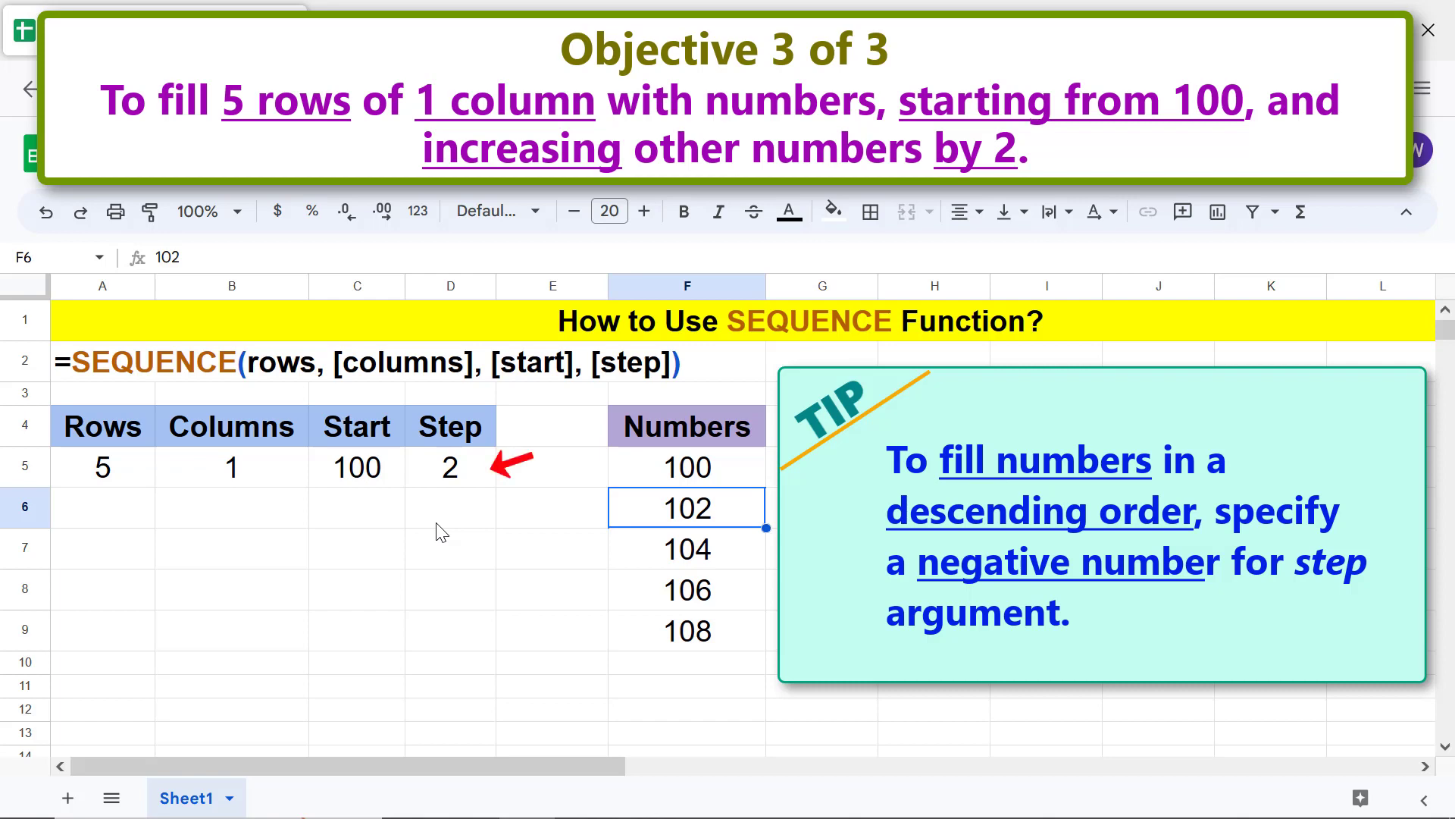
# - Enter -2 as the Step in D5 so the Numbers column runs 100 down to 92
pyautogui.click(459, 479)
pyautogui.write('-2')
pyautogui.press('Return')
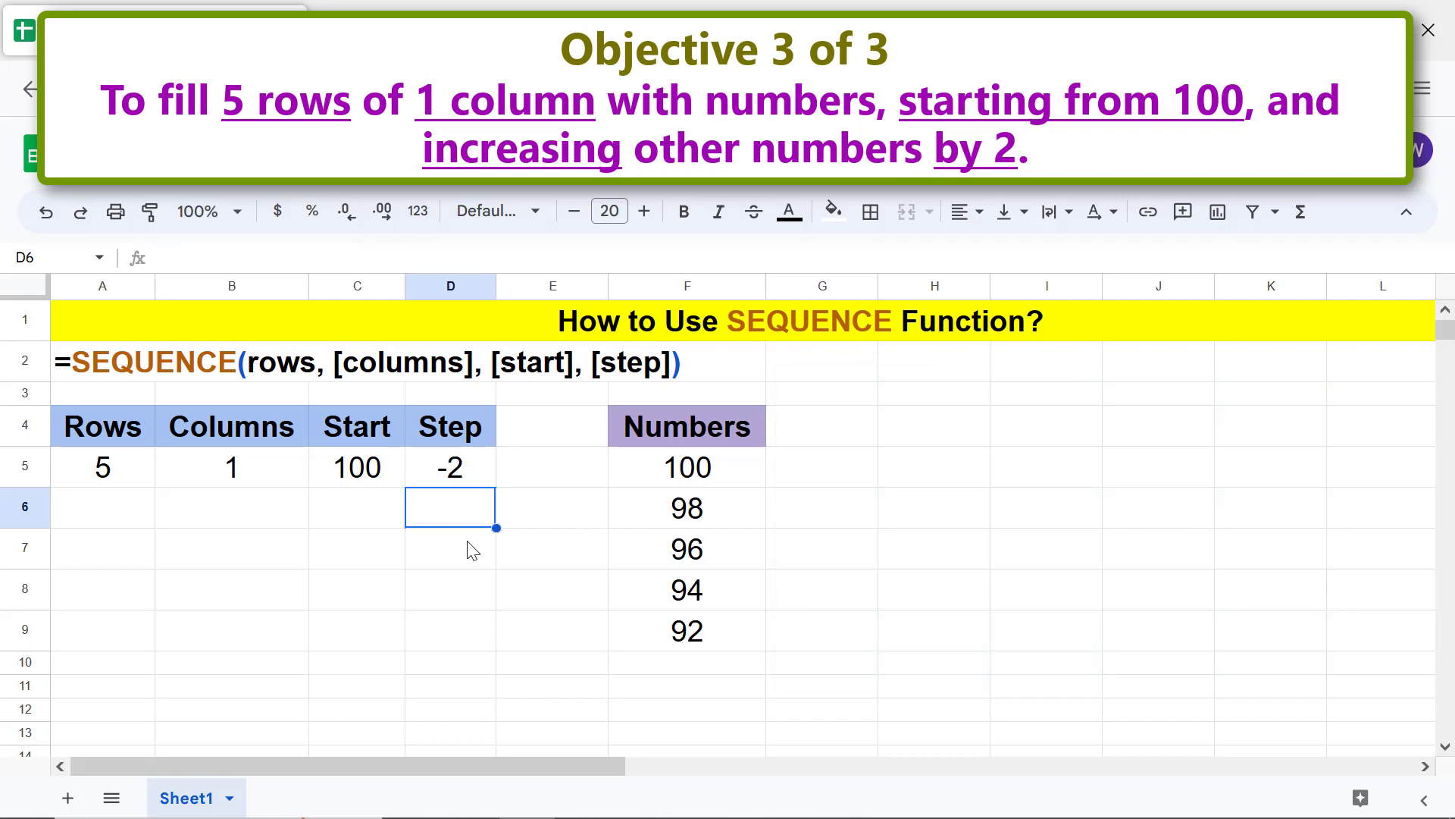